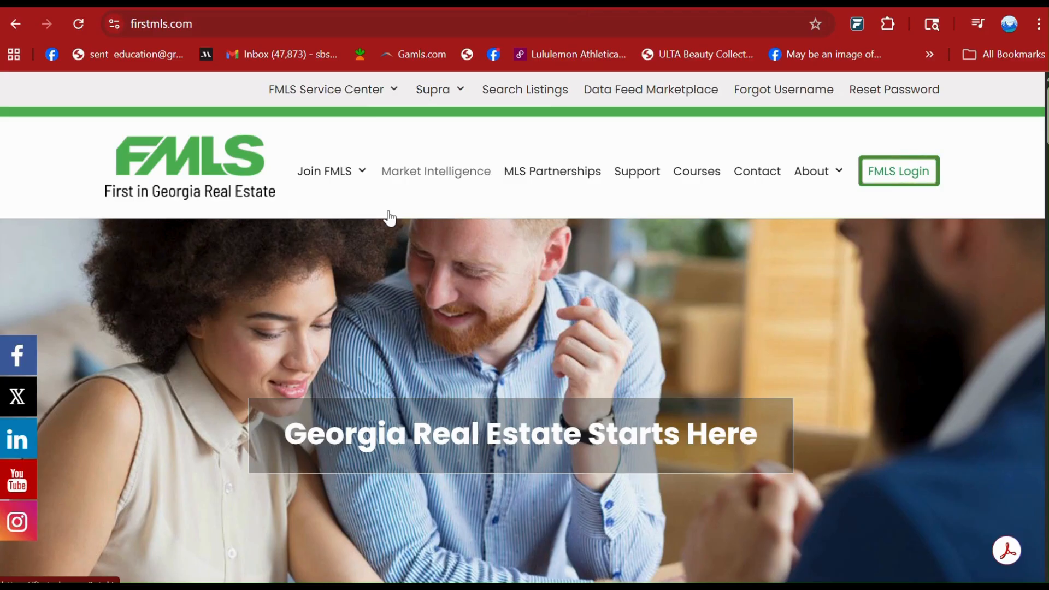
Open the fmls.com website.
click(154, 18)
text(fml)
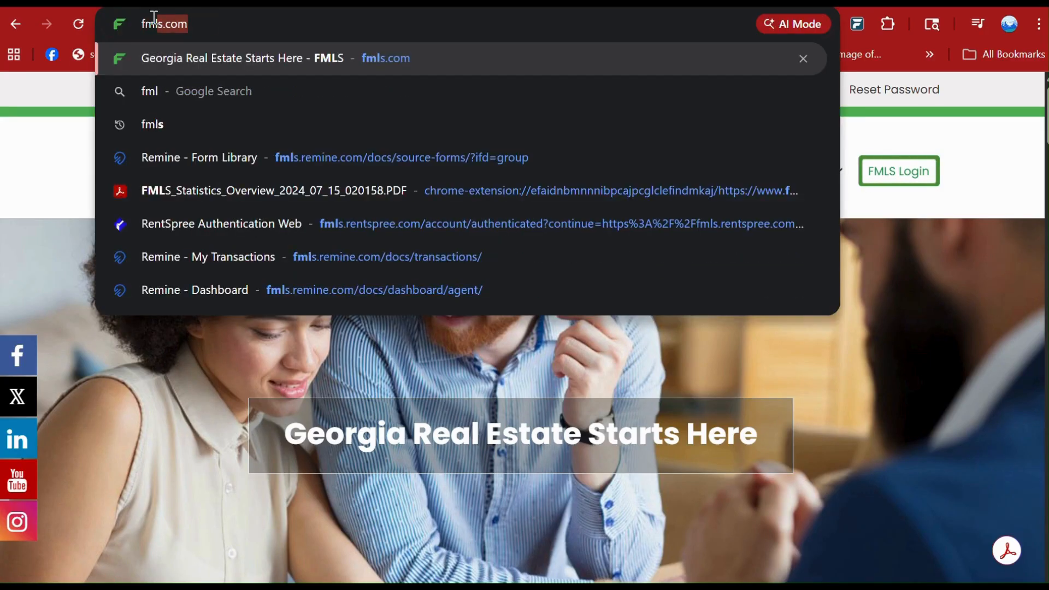
key(Return)
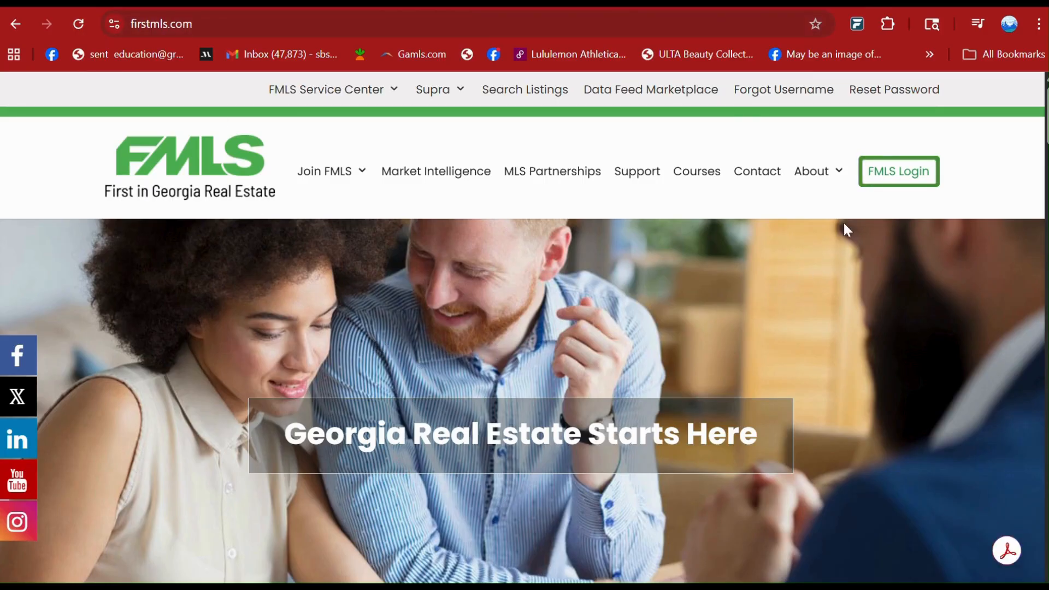
Sign in to the FMLS member dashboard with the prefilled credentials and dismiss the NordPass prompt.
click(899, 180)
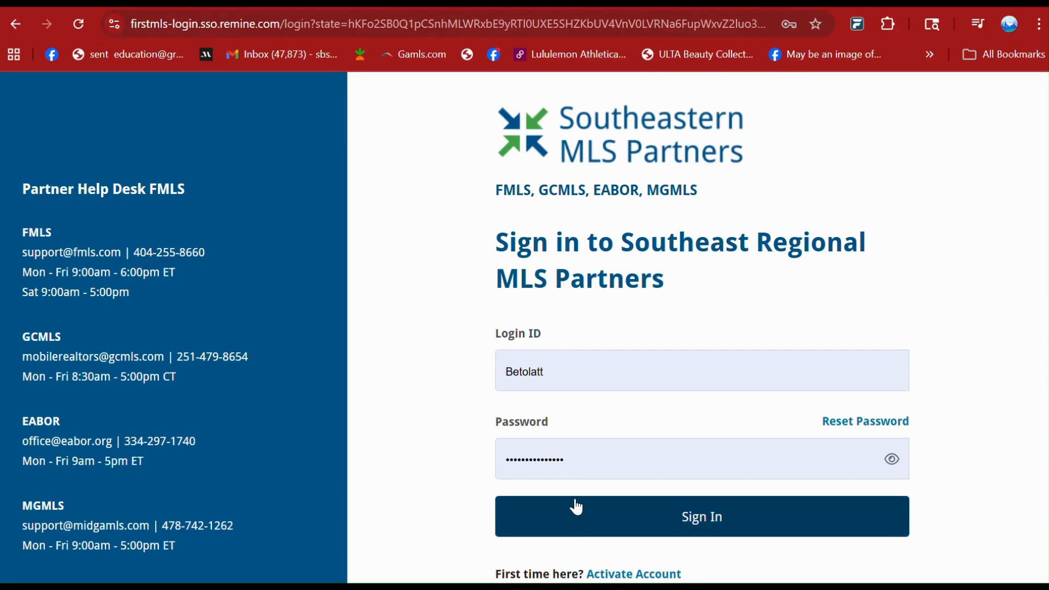
click(563, 523)
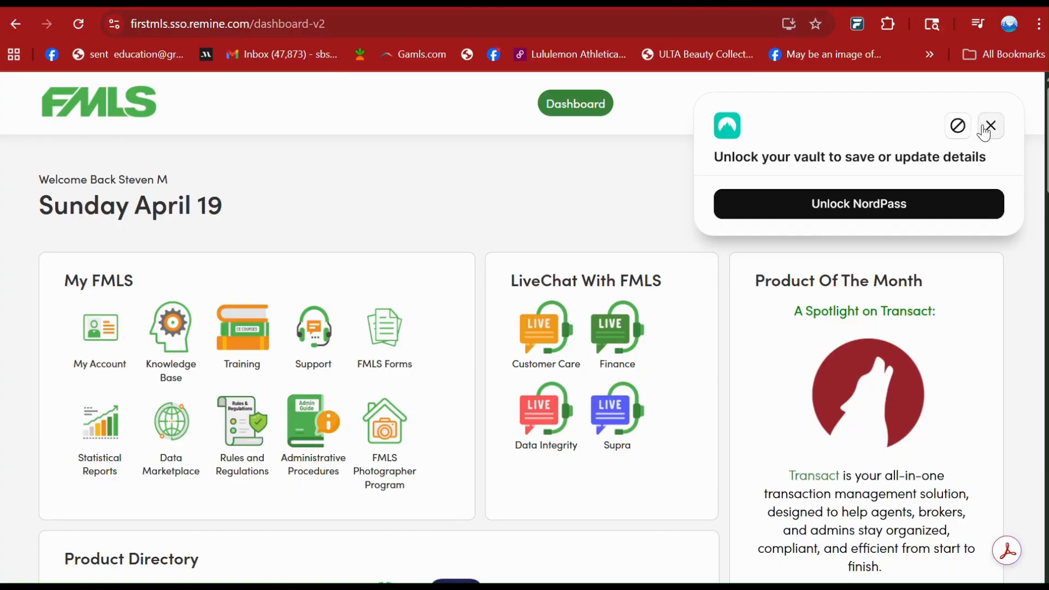
click(990, 125)
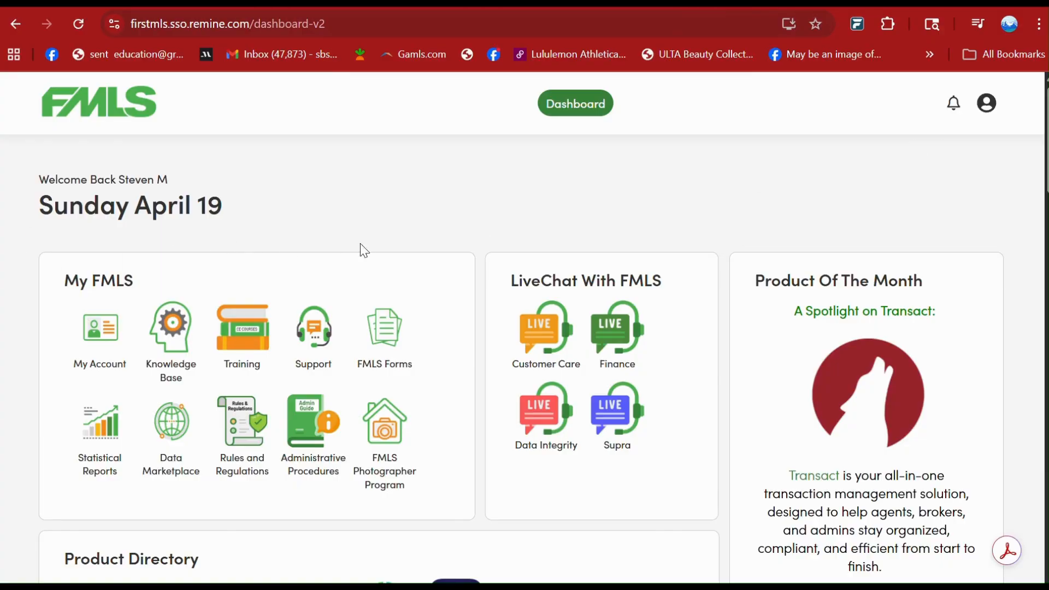
Launch Matrix from the dashboard's Product Directory.
scroll(366, 247, down, 5)
scroll(369, 249, down, 5)
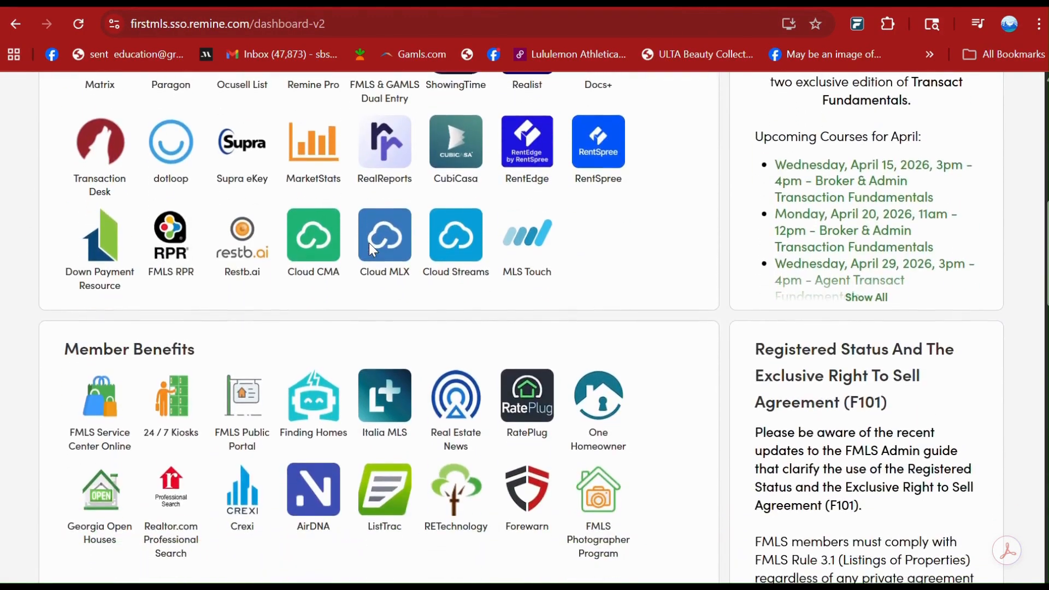
scroll(369, 250, up, 4)
scroll(370, 248, up, 3)
scroll(370, 249, down, 10)
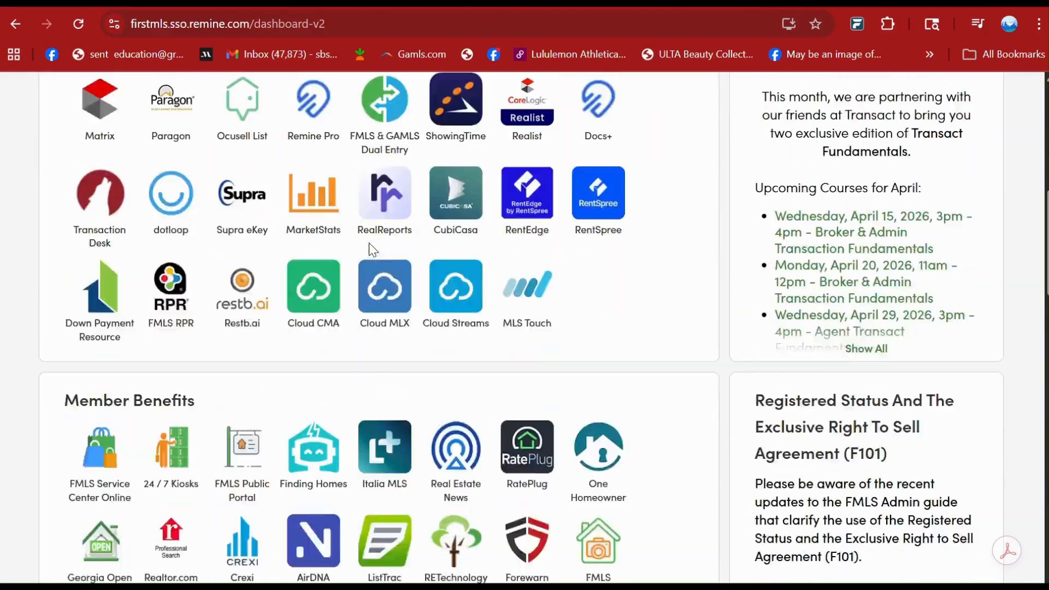
scroll(370, 249, up, 8)
scroll(368, 243, up, 2)
scroll(369, 242, down, 2)
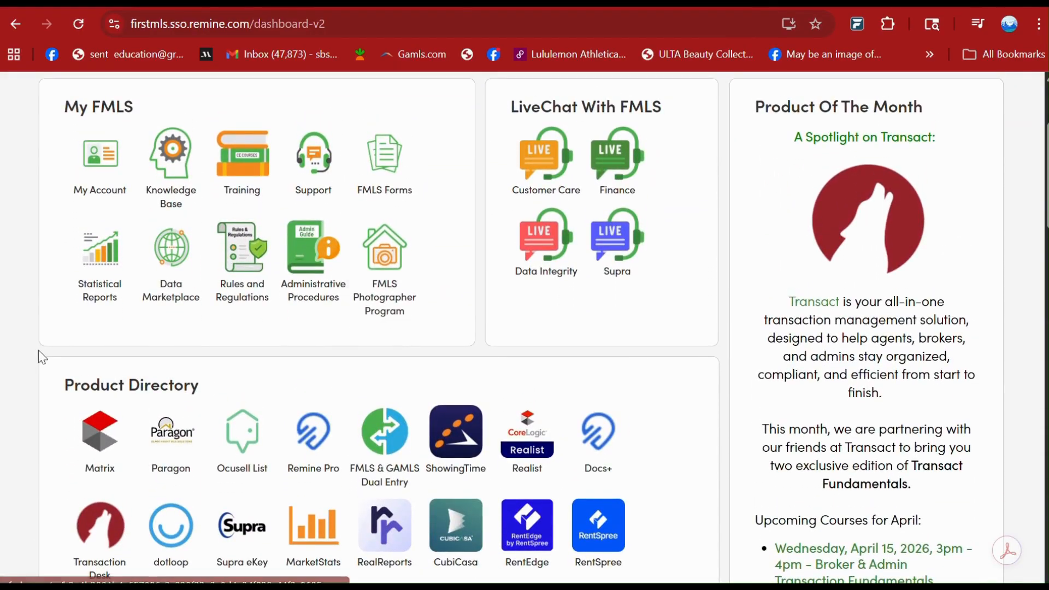
click(92, 452)
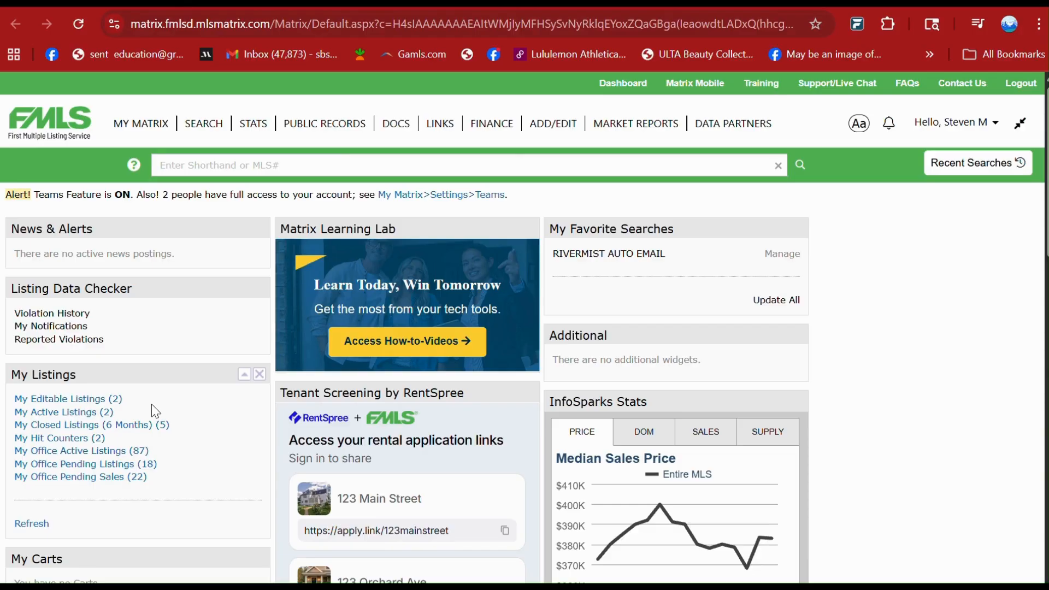
Open the Residential search form and review its MLS system, property, location and status criteria.
click(214, 127)
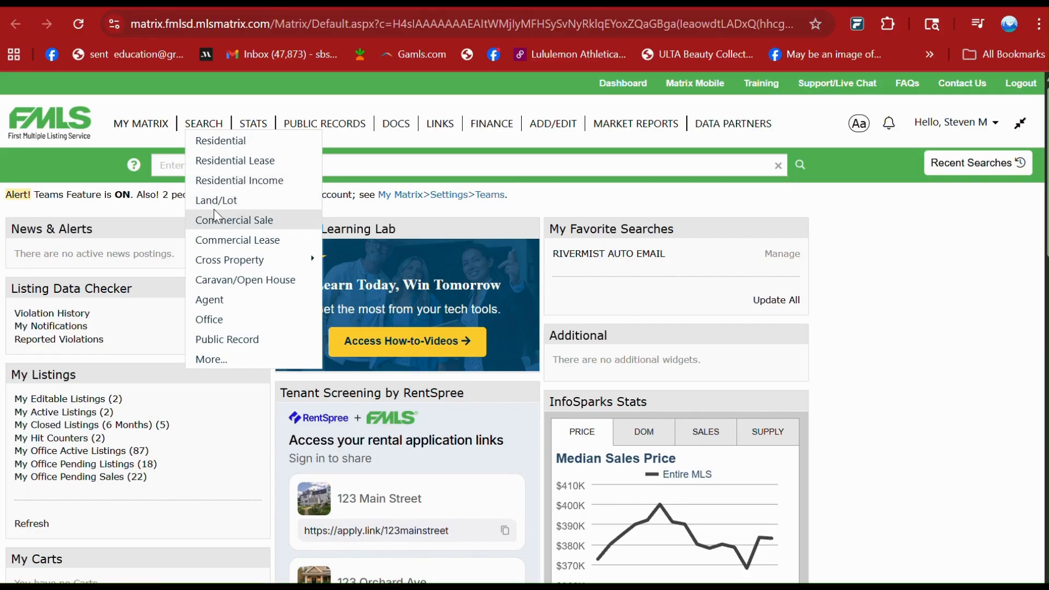
click(215, 147)
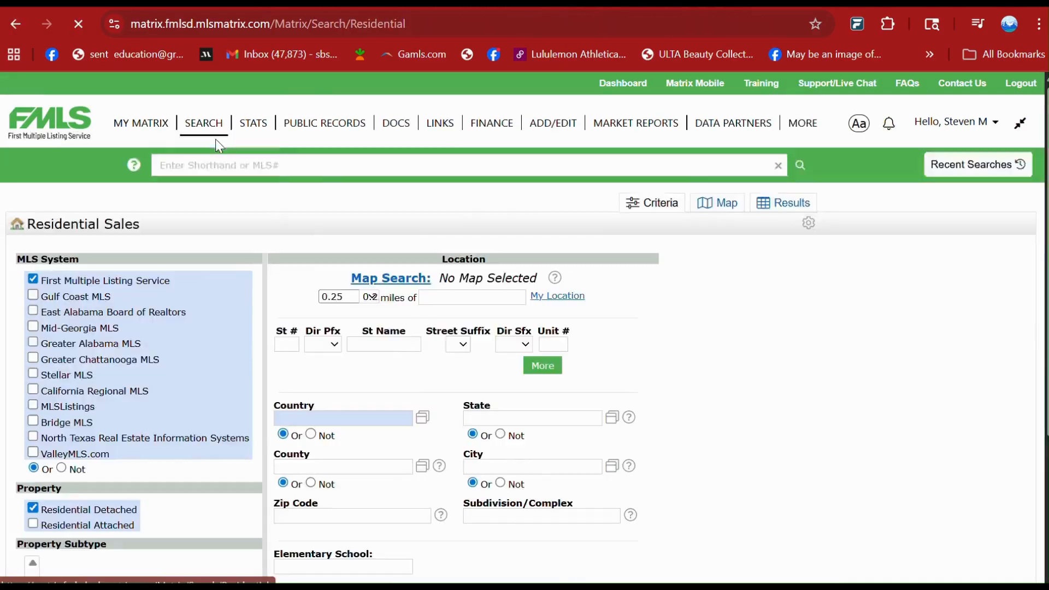
scroll(215, 138, down, 6)
scroll(235, 358, up, 5)
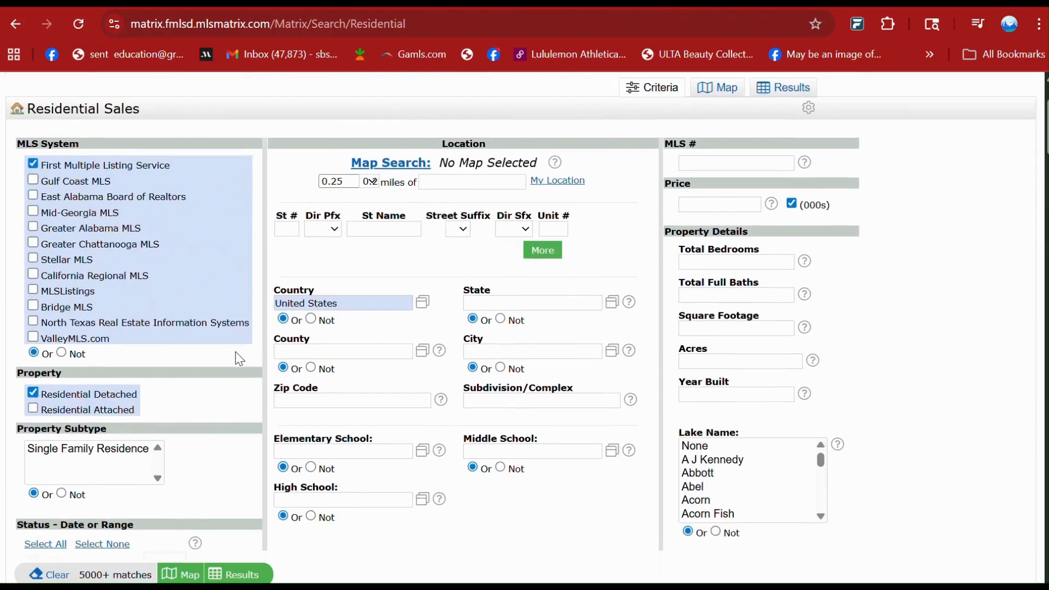
scroll(239, 358, up, 2)
scroll(239, 358, down, 2)
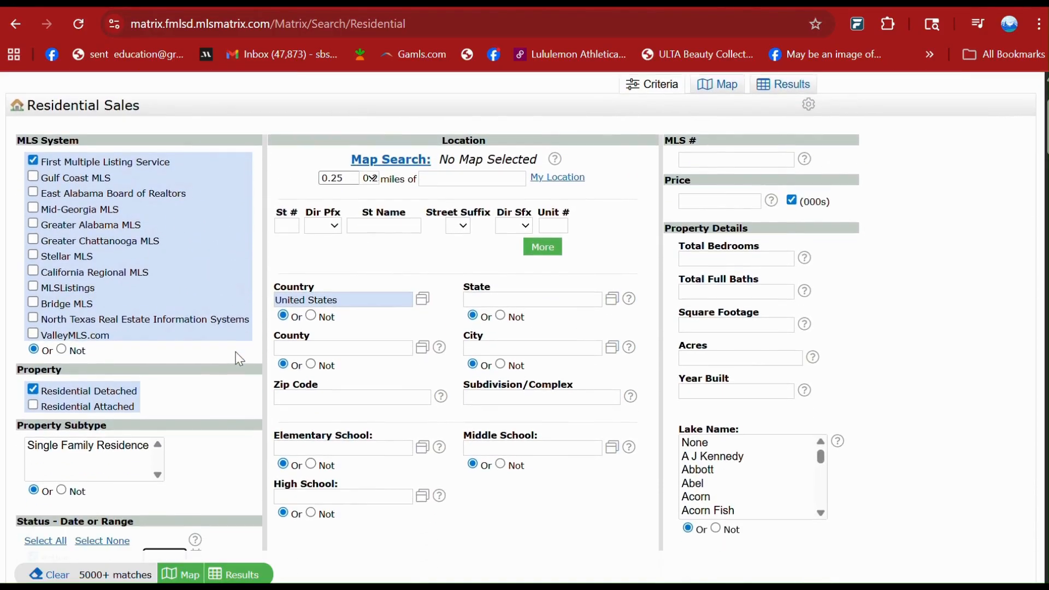
scroll(239, 358, down, 1)
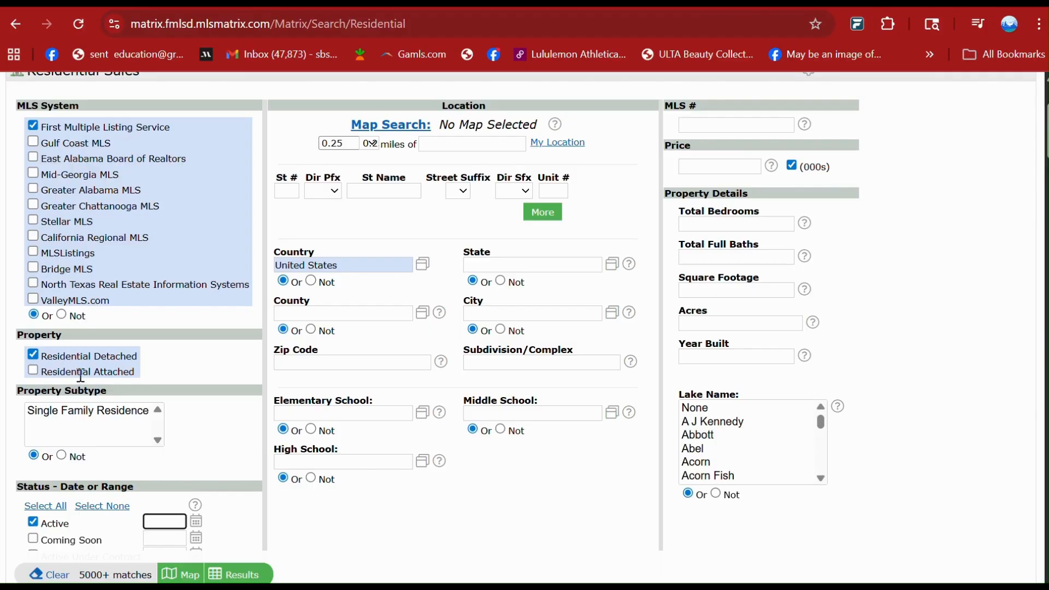
scroll(119, 327, down, 3)
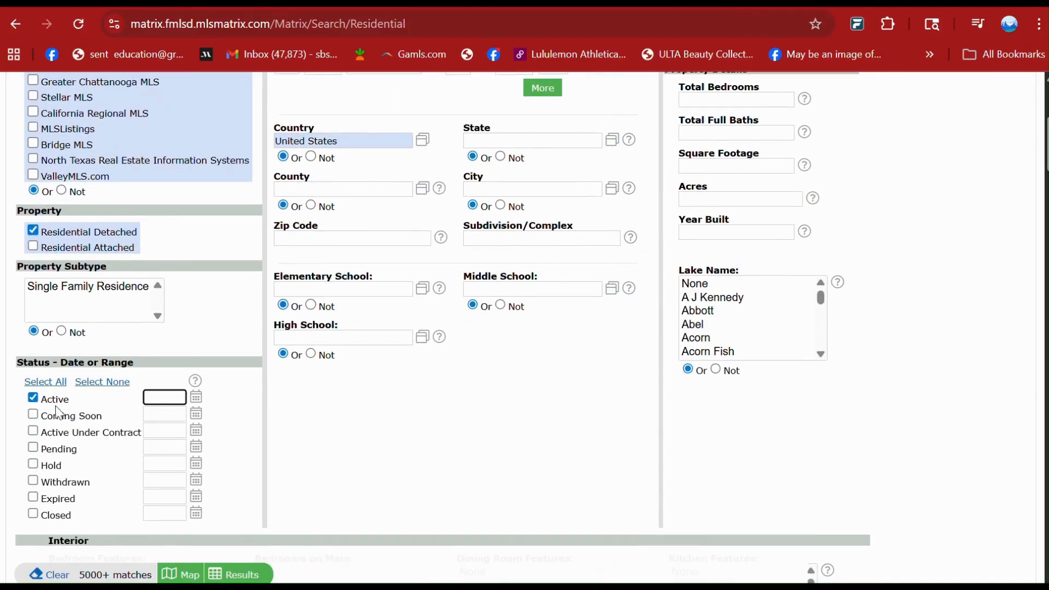
scroll(356, 404, up, 3)
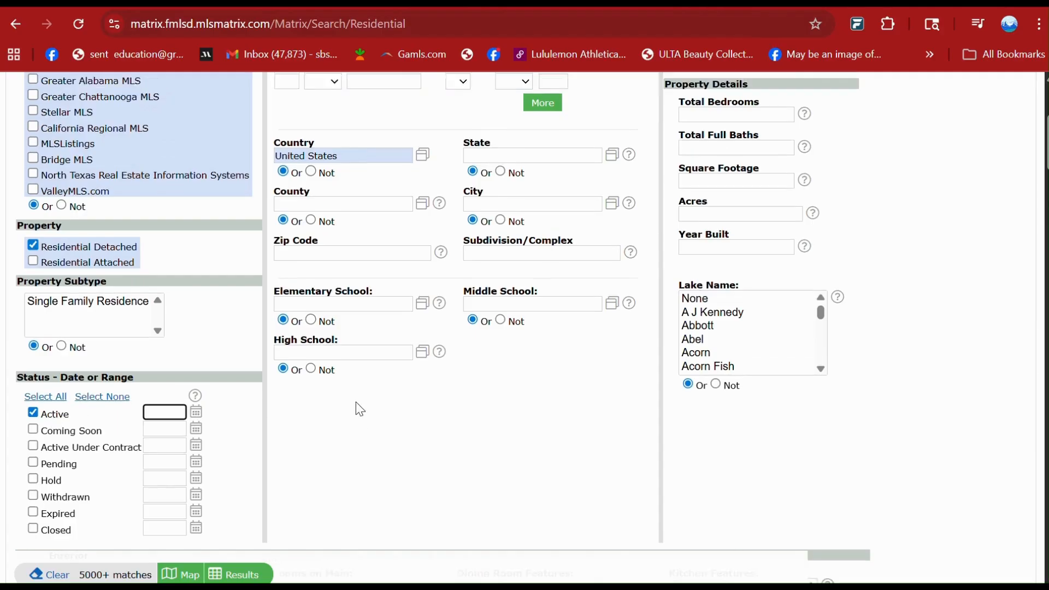
scroll(356, 402, down, 2)
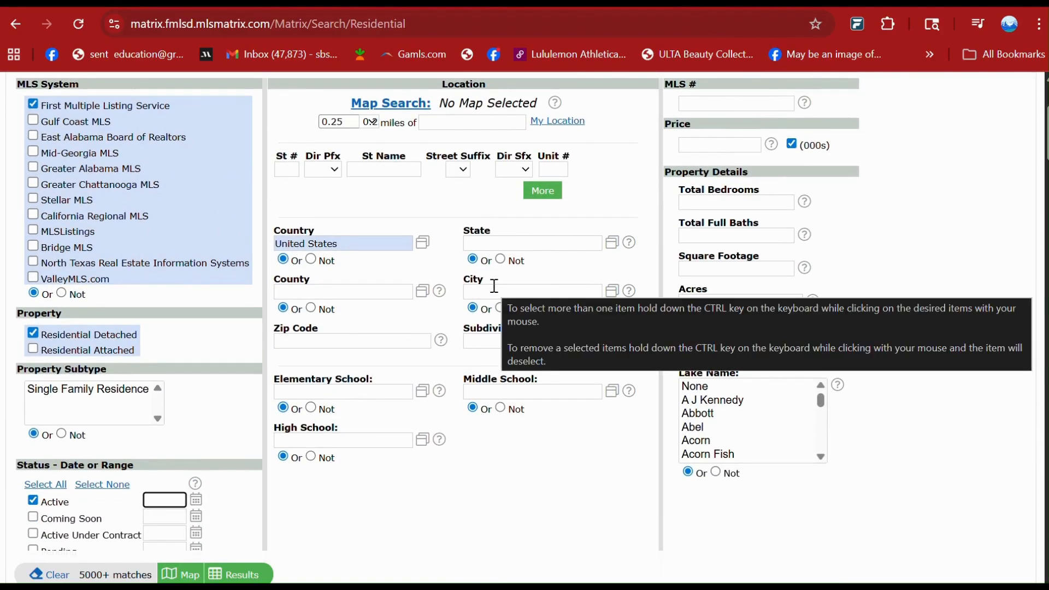
Set the search city to Duluth.
click(494, 290)
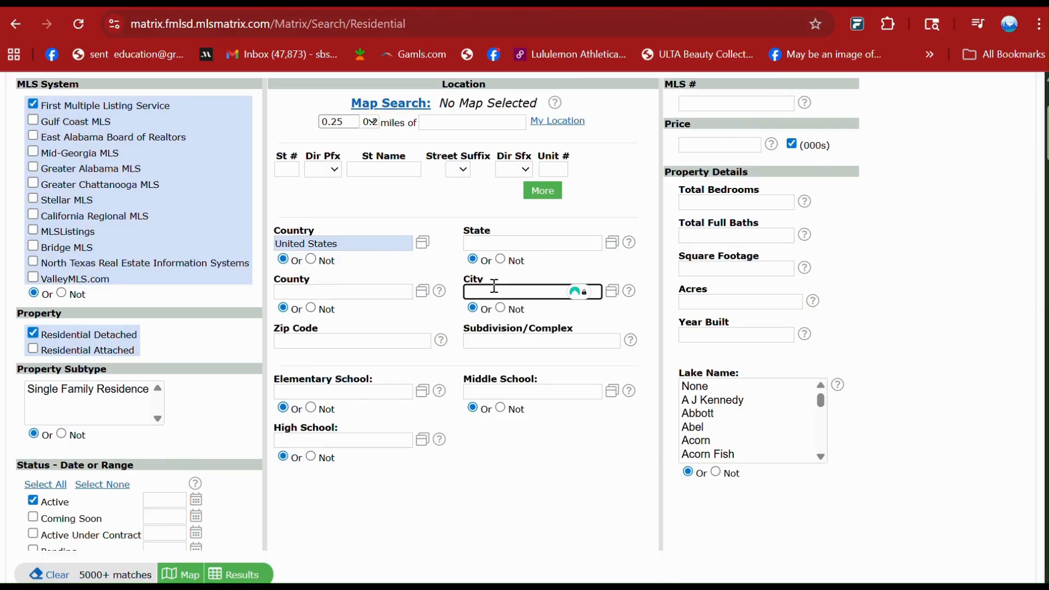
text(Du)
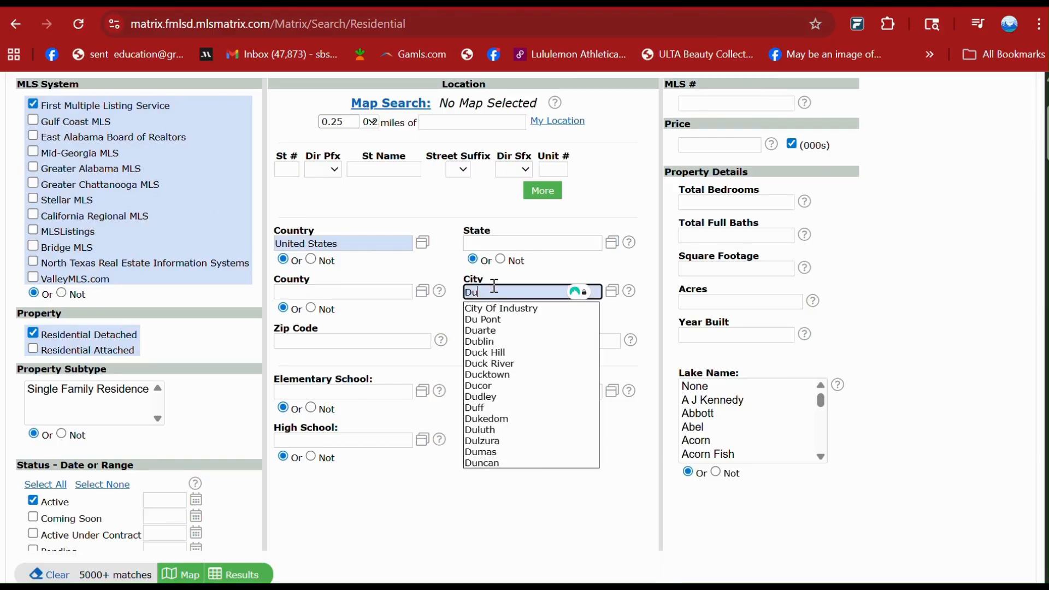
text(luth)
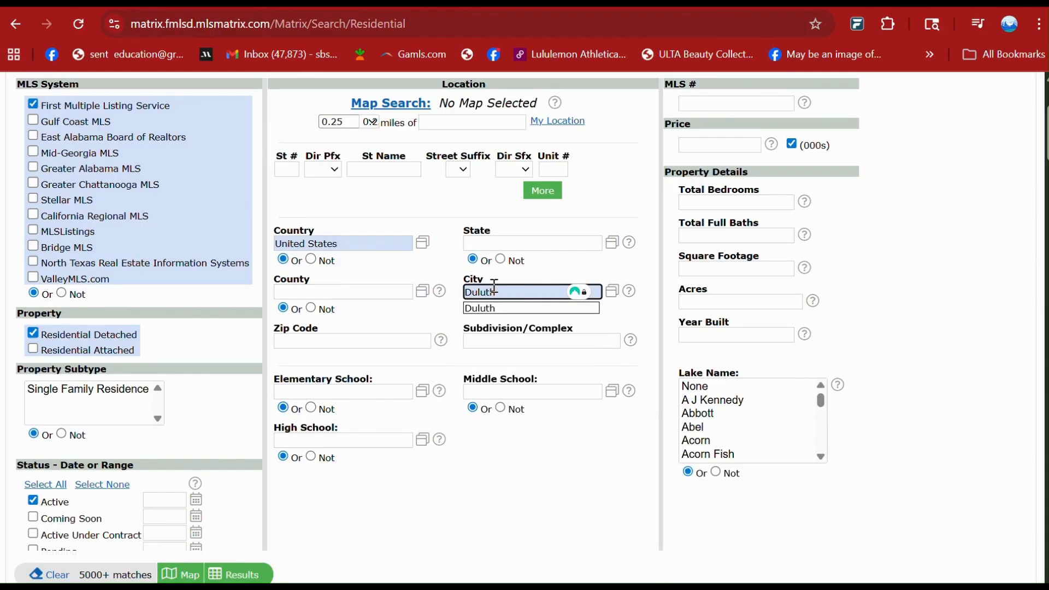
click(500, 308)
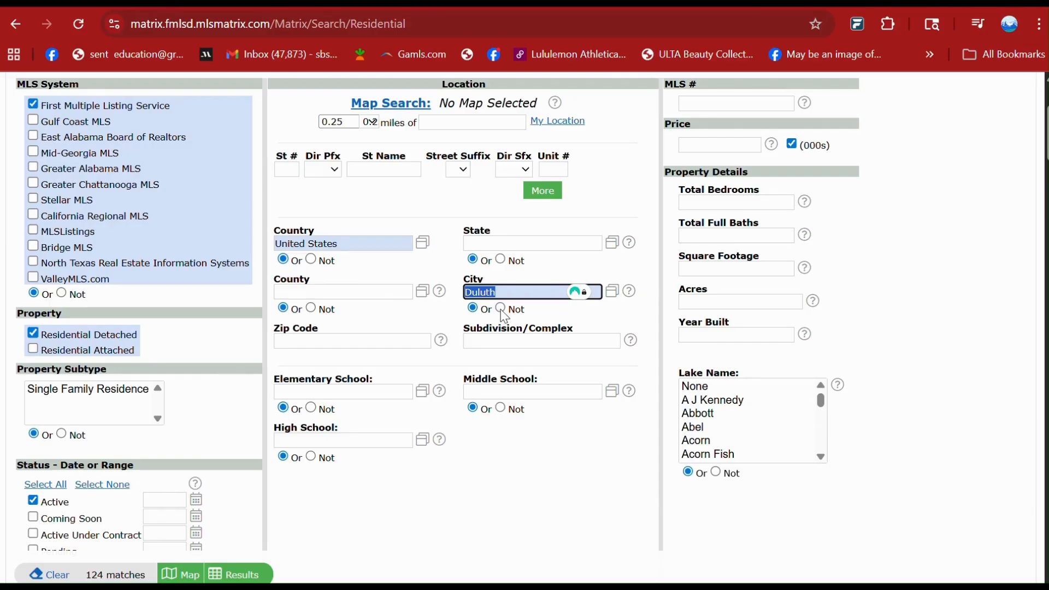
click(530, 437)
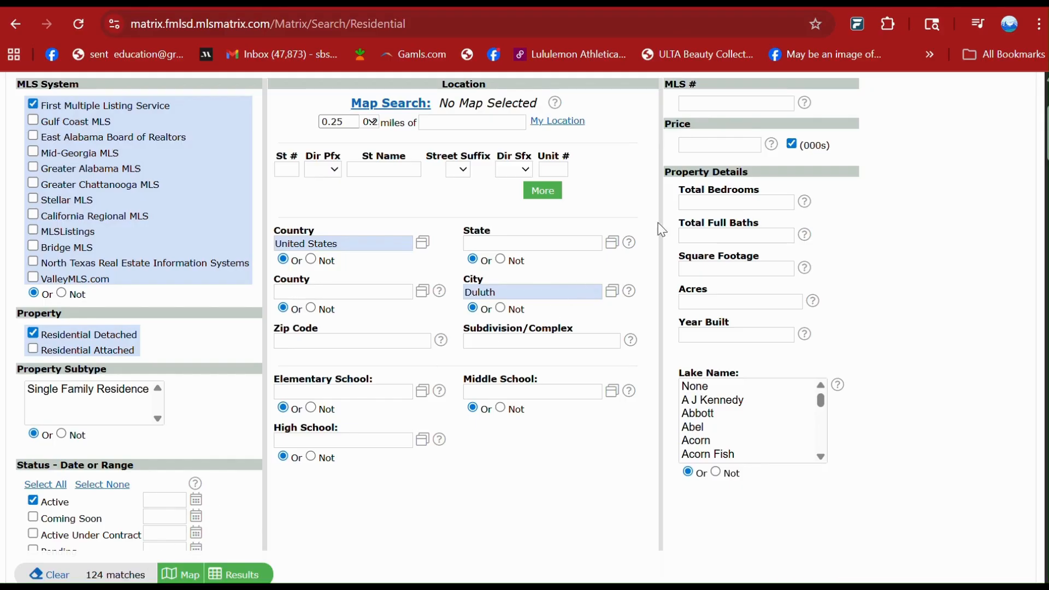
Set the price criterion to 500- in thousands, total bedrooms to 4+ and total full baths to 3+.
click(708, 140)
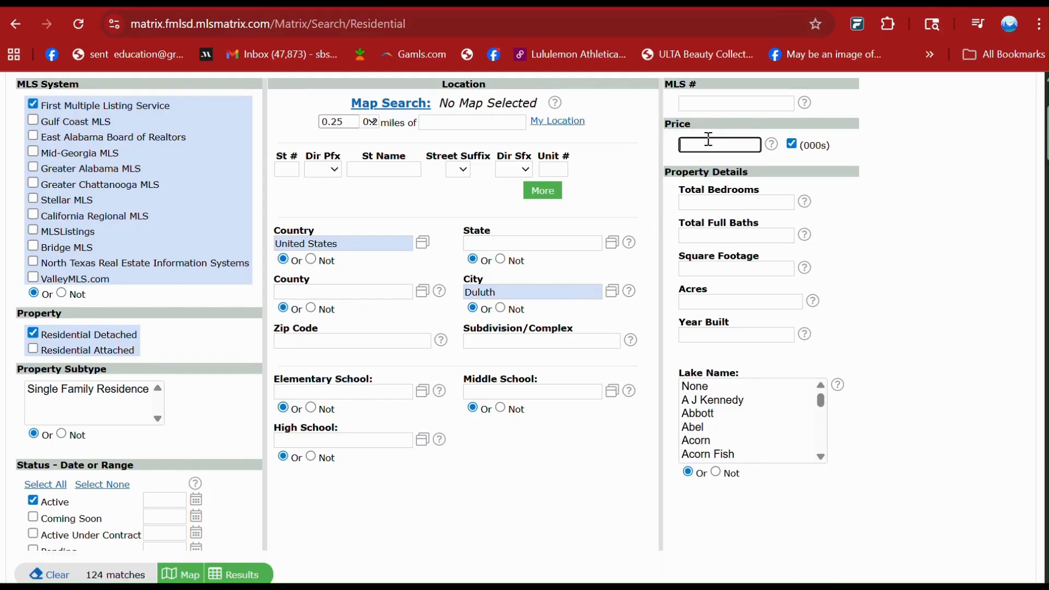
text(500-)
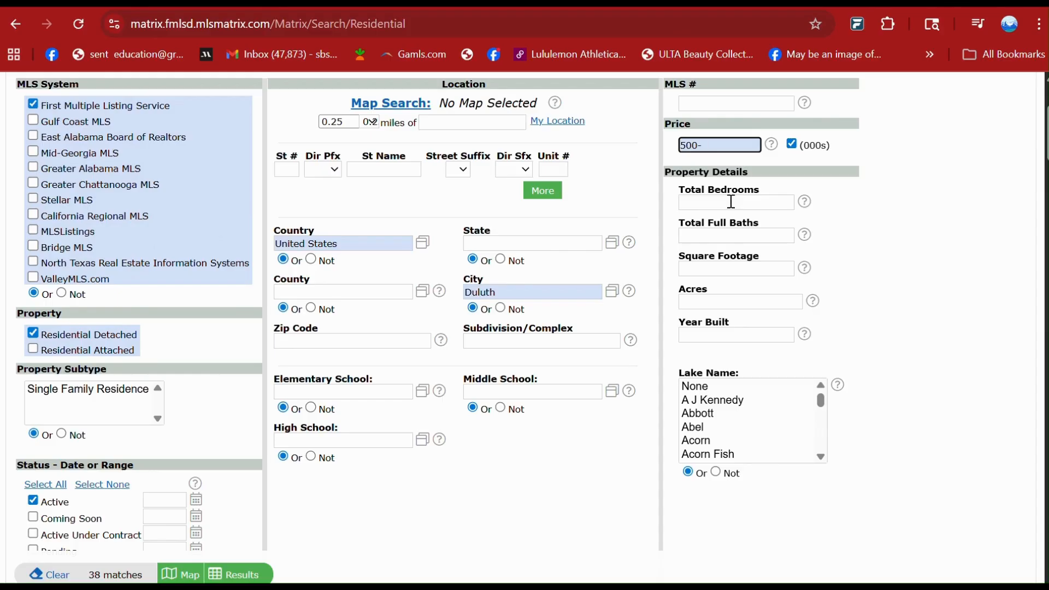
click(732, 202)
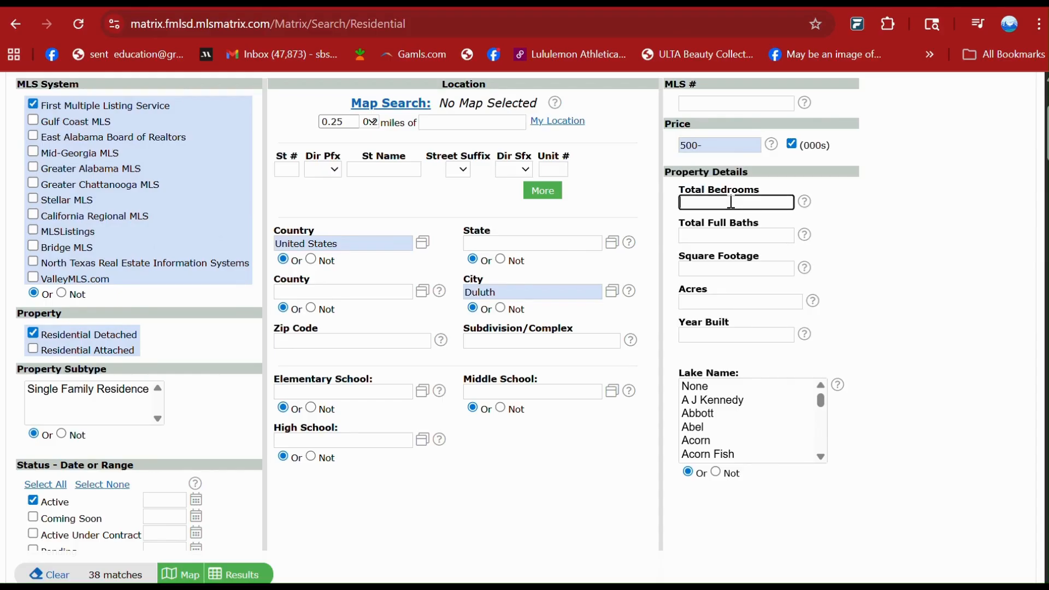
text(4+)
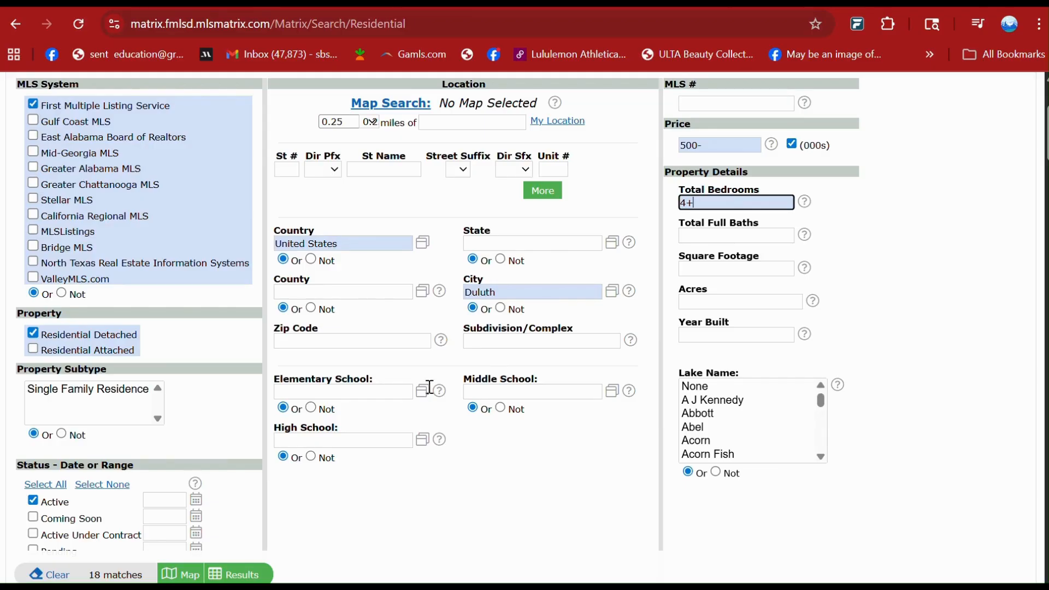
click(730, 239)
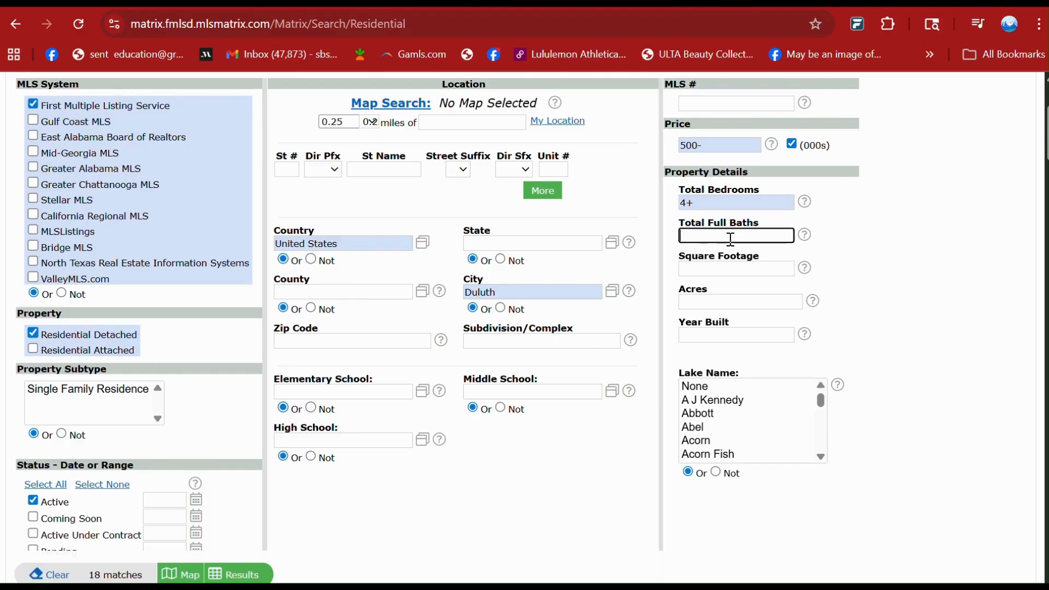
text(3+)
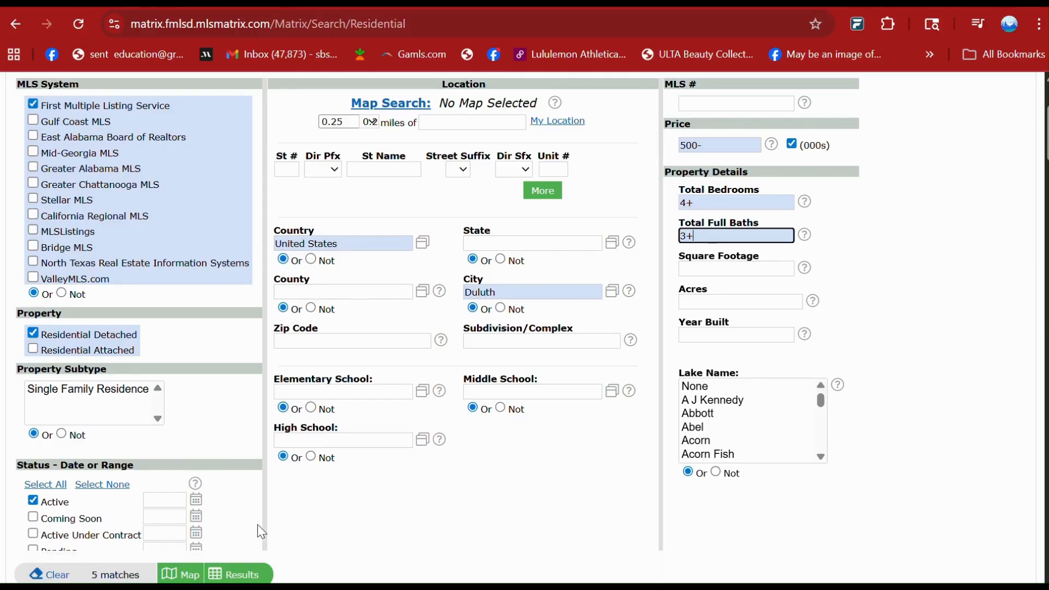
Select Finished, Exterior Entry and Full as the Basement Description criteria, matching any of them.
scroll(344, 507, down, 1)
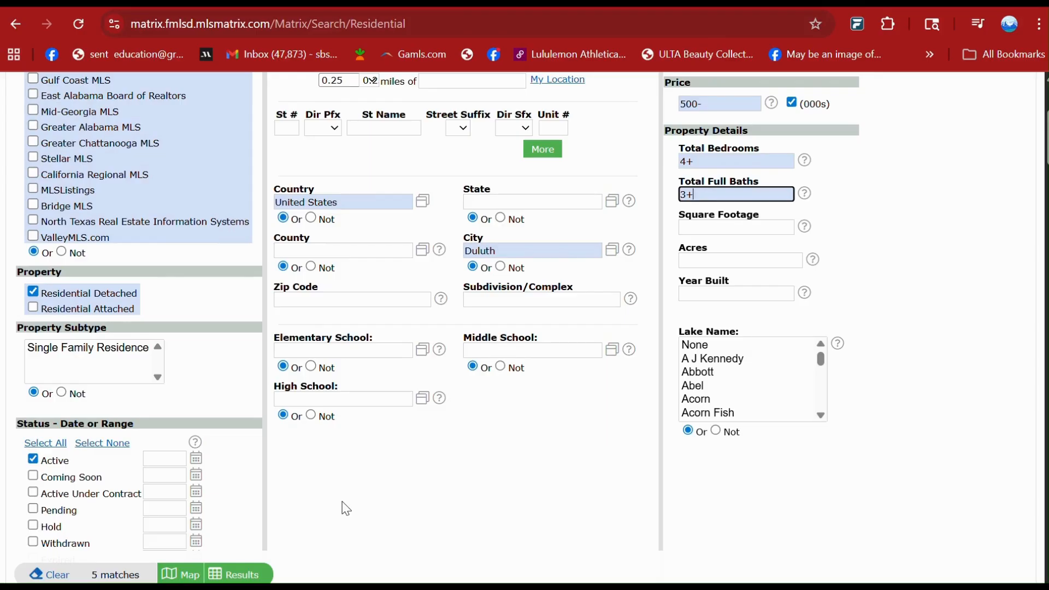
scroll(345, 508, down, 4)
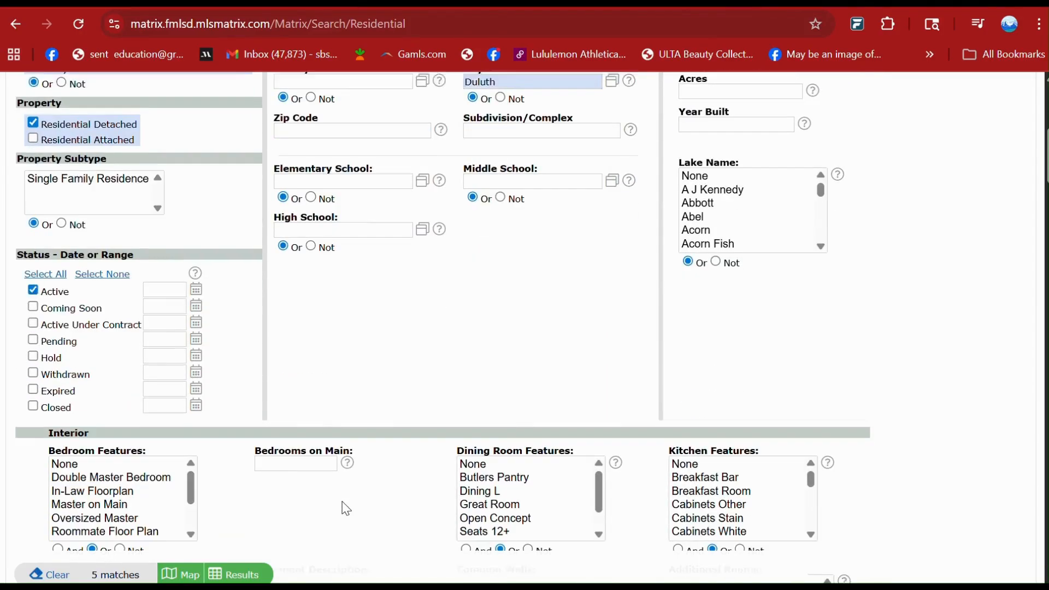
scroll(345, 508, down, 2)
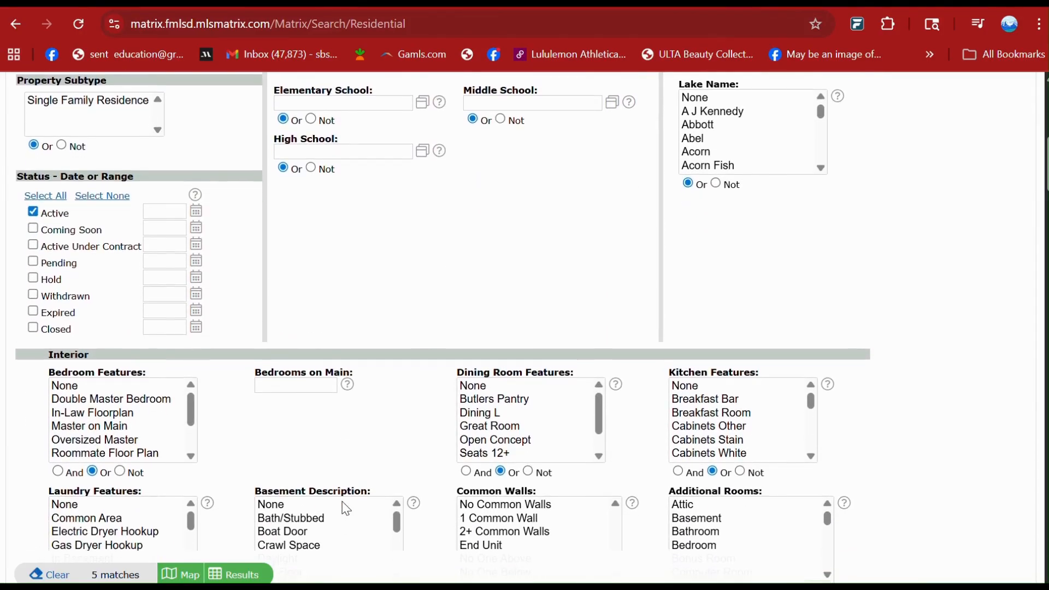
scroll(346, 508, down, 2)
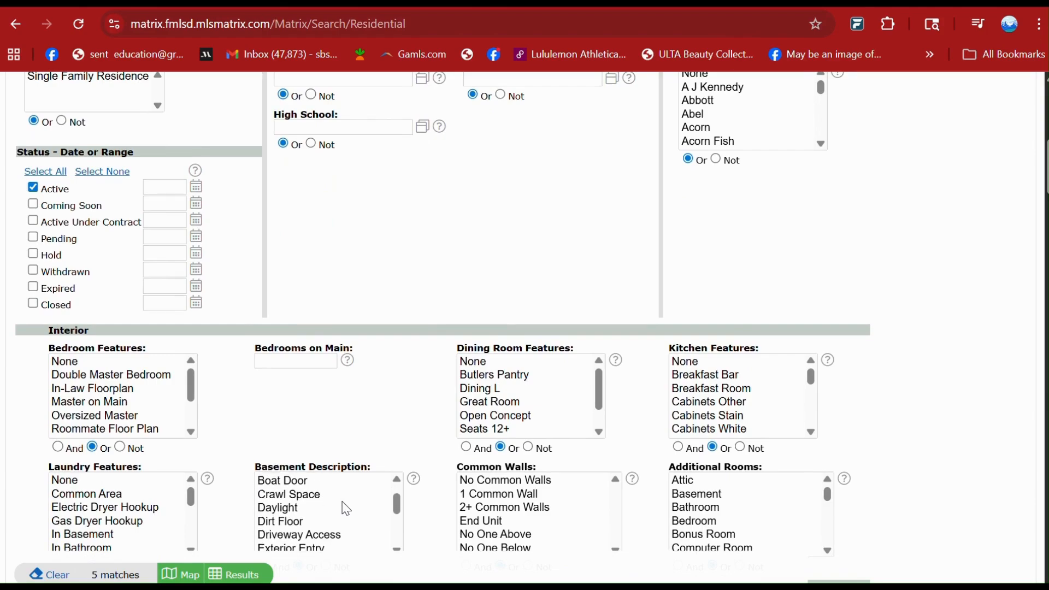
scroll(355, 484, down, 2)
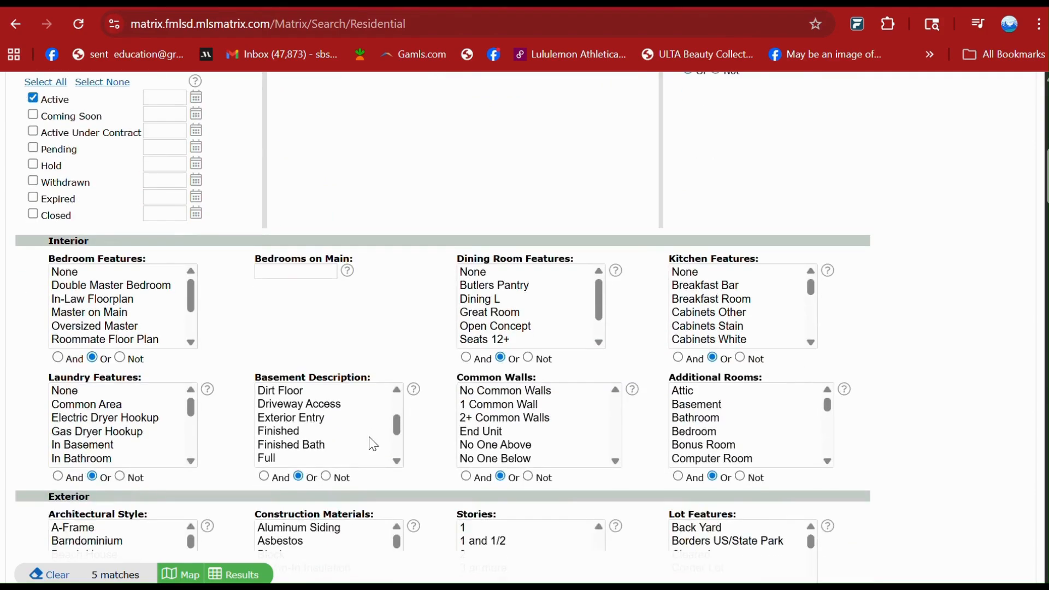
click(326, 430)
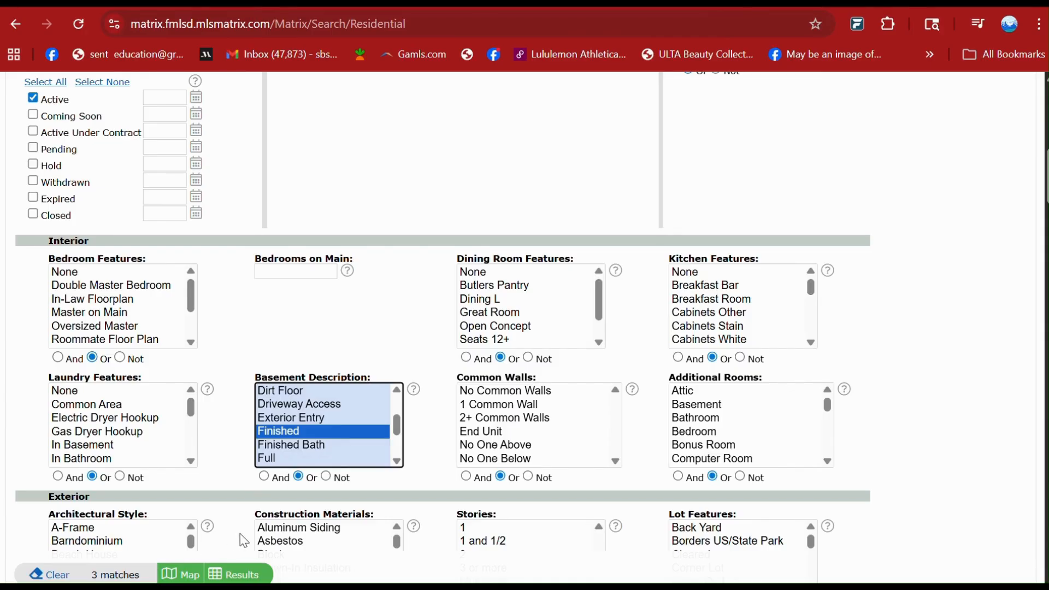
ctrl+click(300, 421)
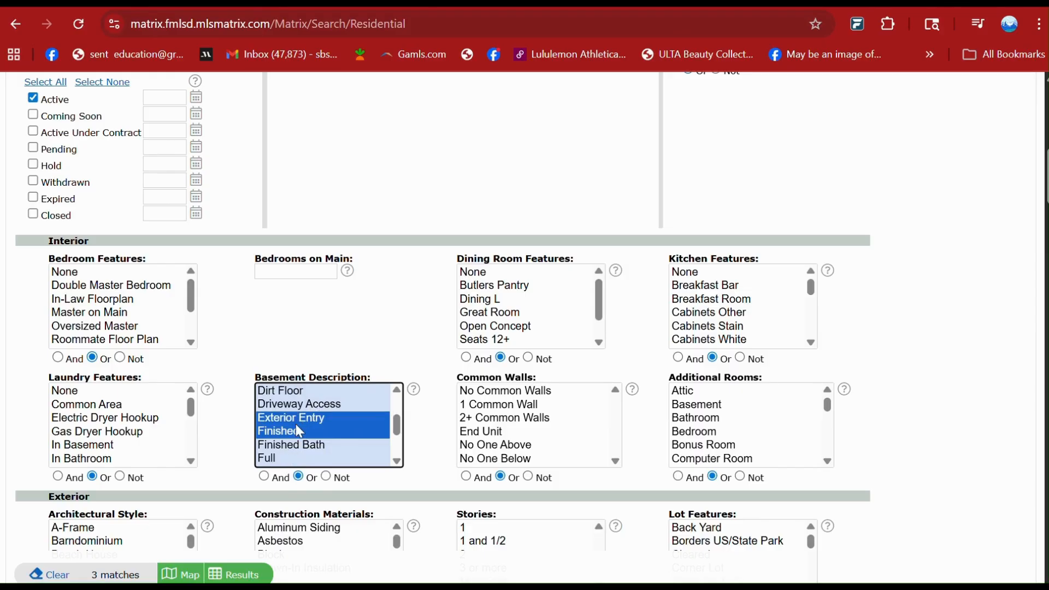
ctrl+click(276, 460)
scroll(275, 460, down, 1)
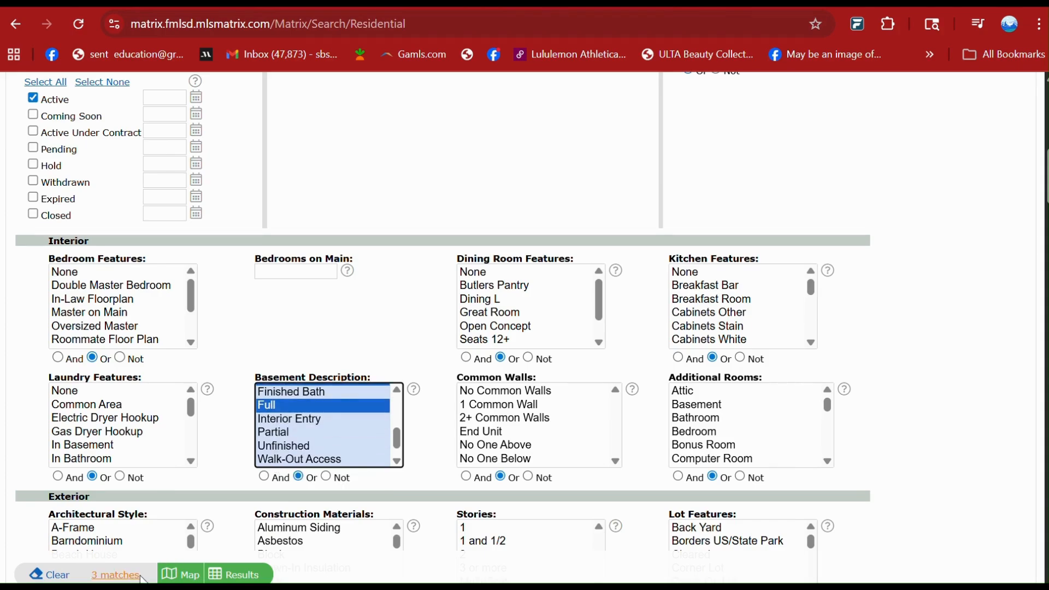
Show the matching search results and open the full details of the first listing, priced at $495,000.
click(249, 575)
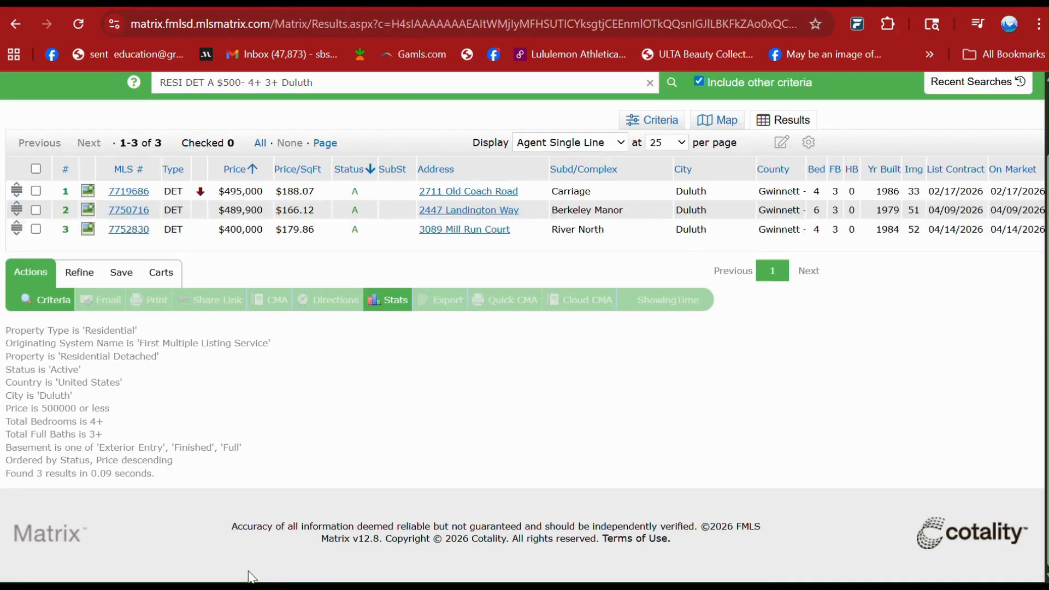
scroll(342, 394, up, 1)
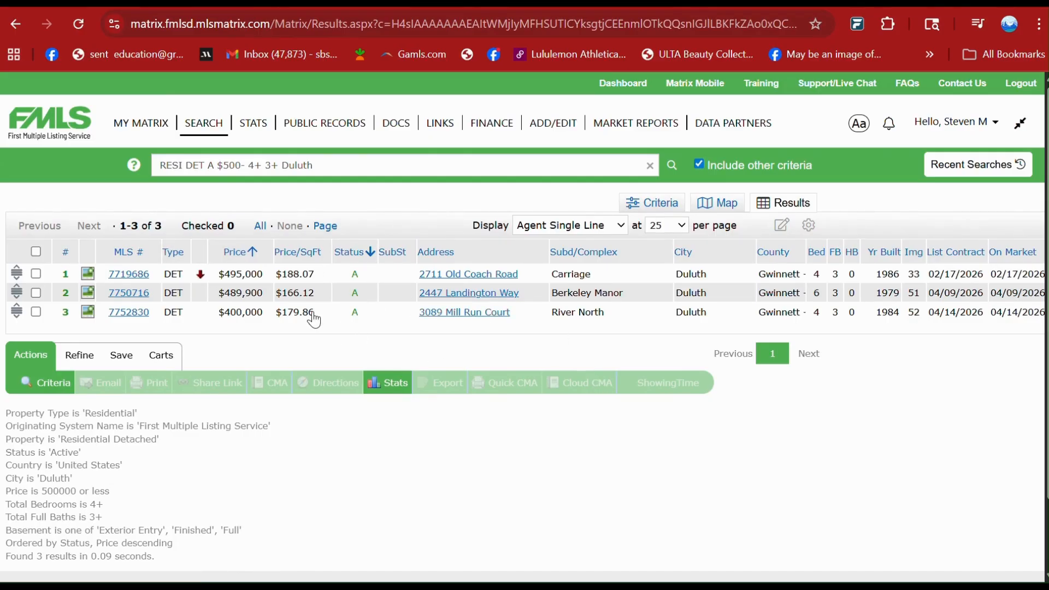
click(124, 282)
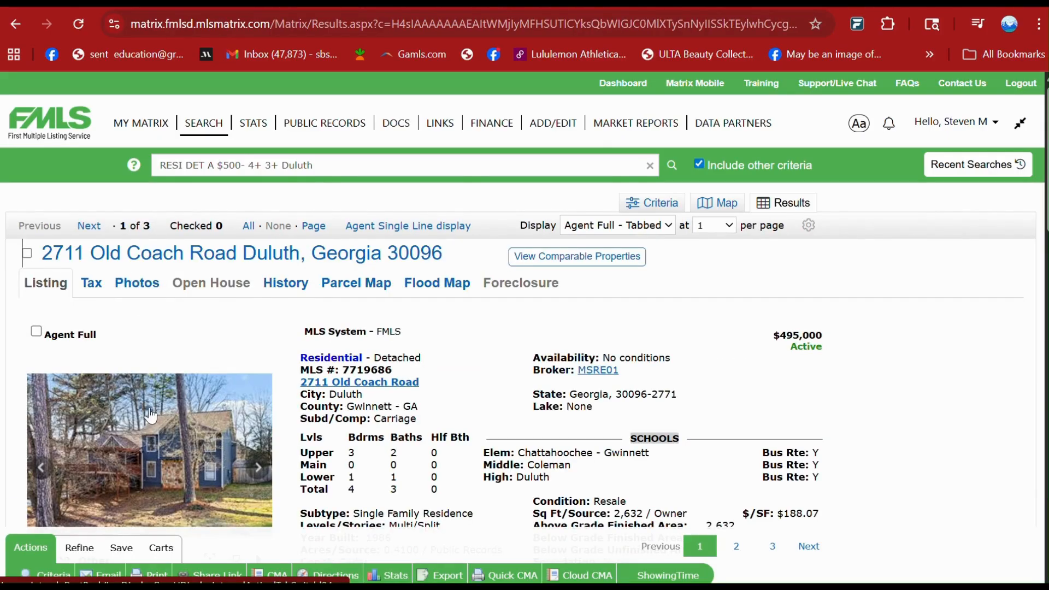
View the listing's enlarged photos from the first through the fourth, and close the photo viewer.
click(170, 455)
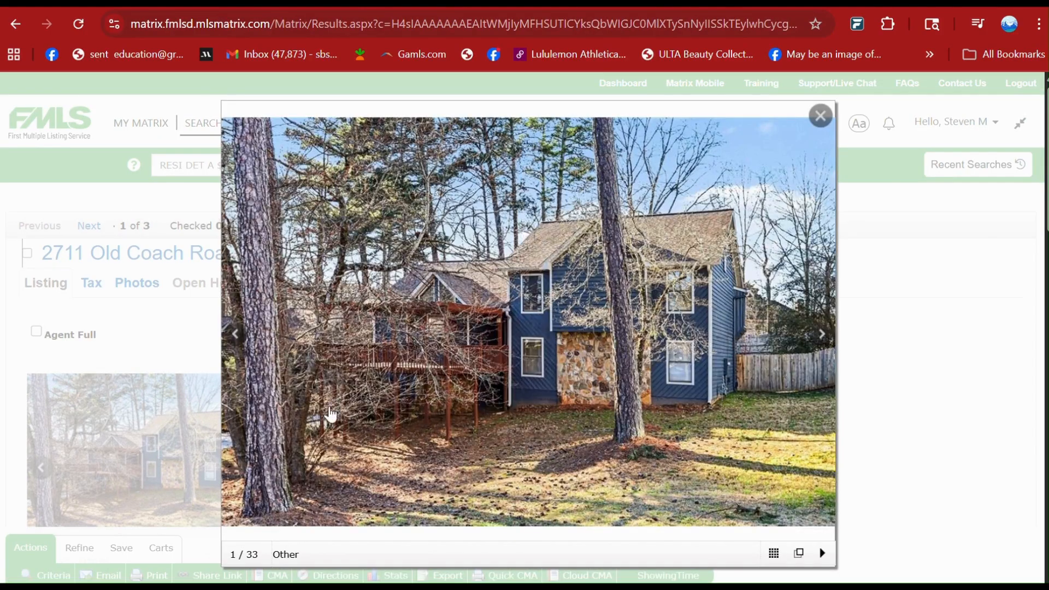
click(824, 345)
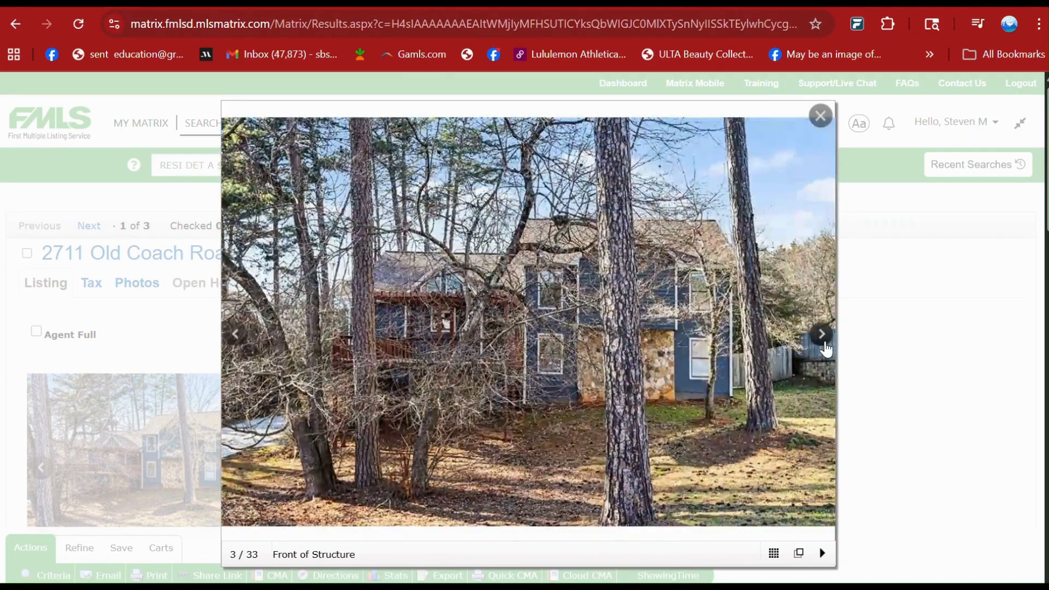
click(824, 346)
click(824, 346)
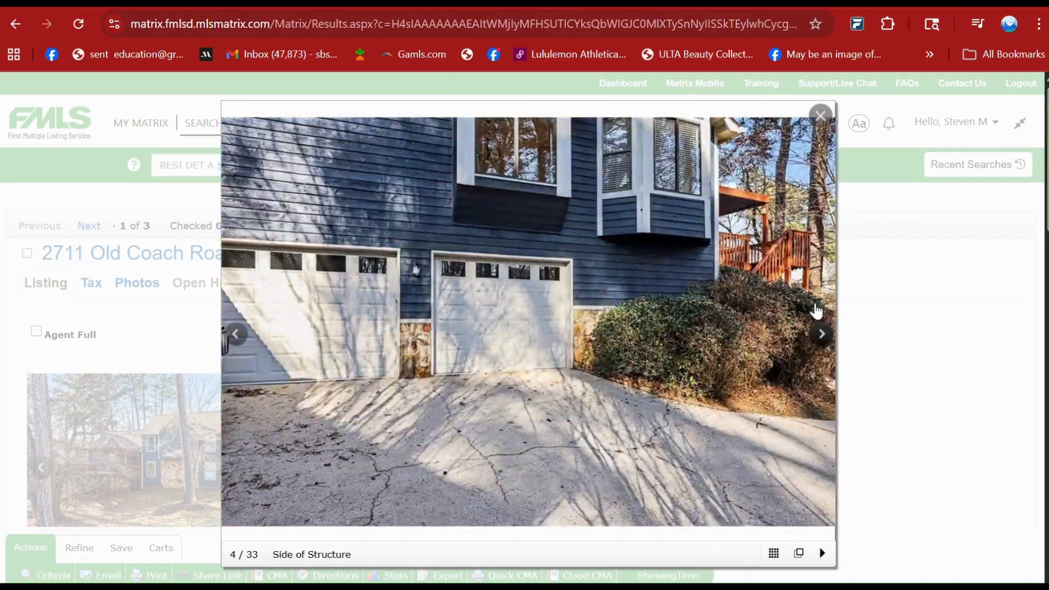
click(821, 116)
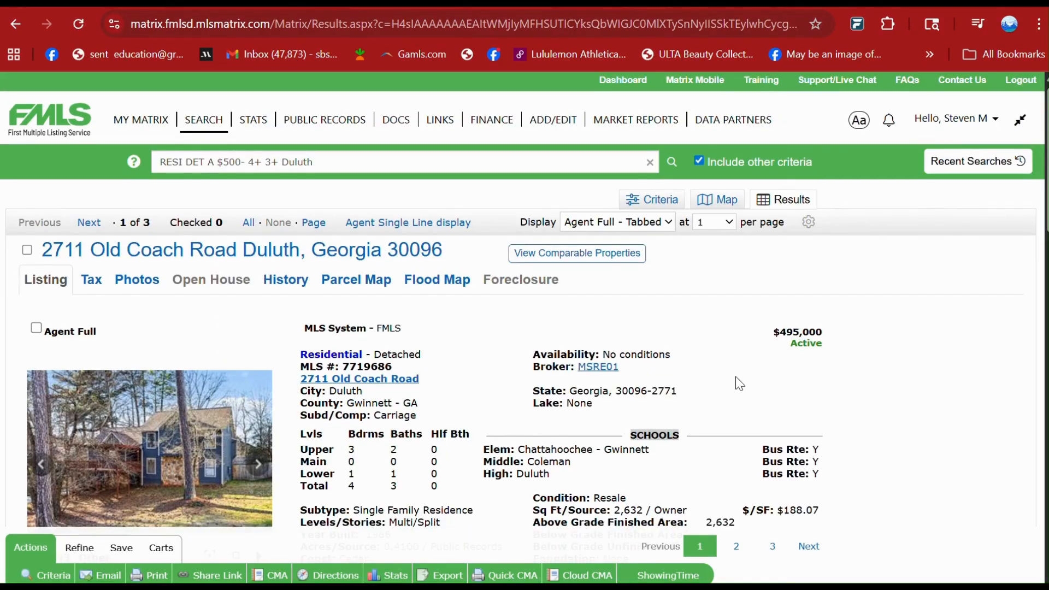
Review the listing's property details, directions, public and private remarks, and showing and offer options.
scroll(735, 376, down, 5)
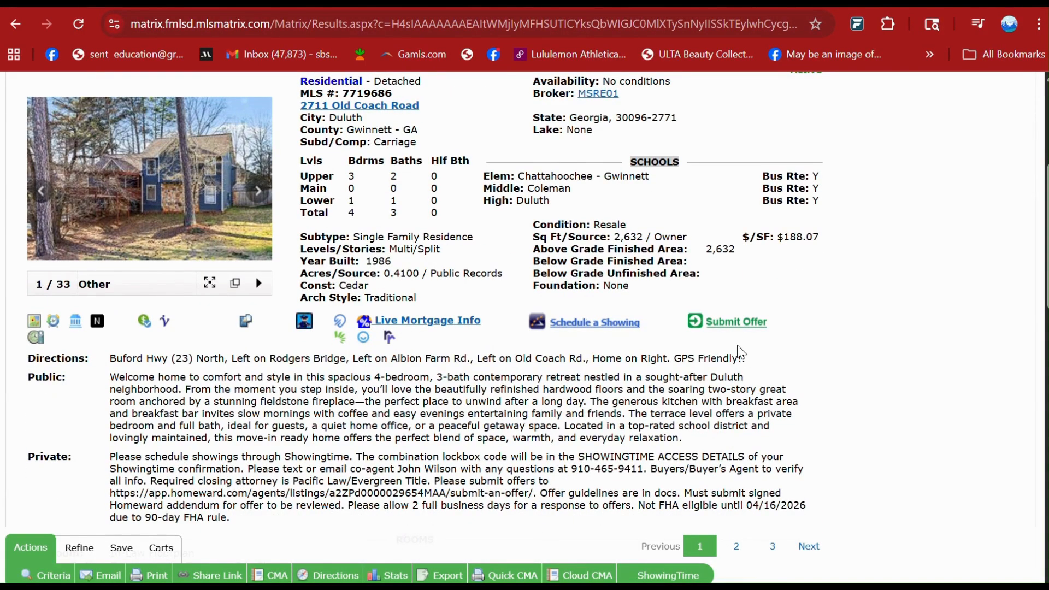
scroll(731, 350, up, 3)
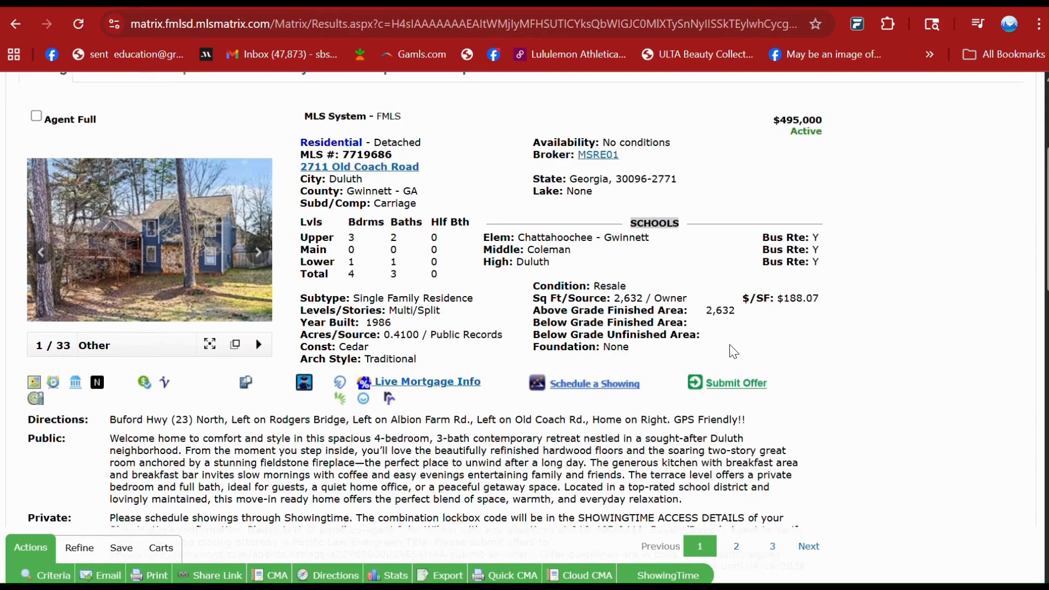
scroll(721, 349, down, 1)
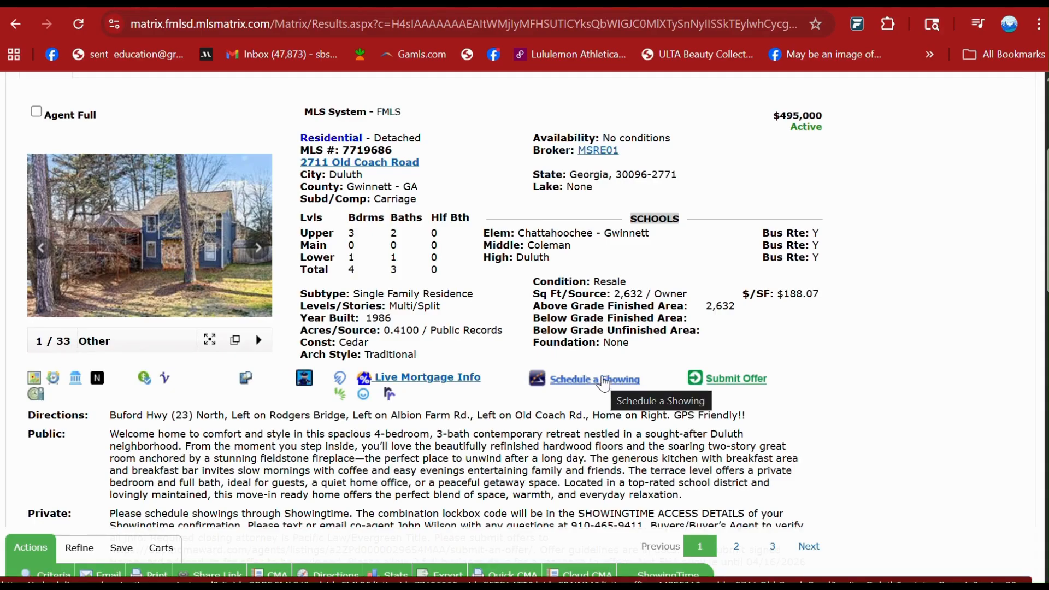
scroll(609, 369, up, 1)
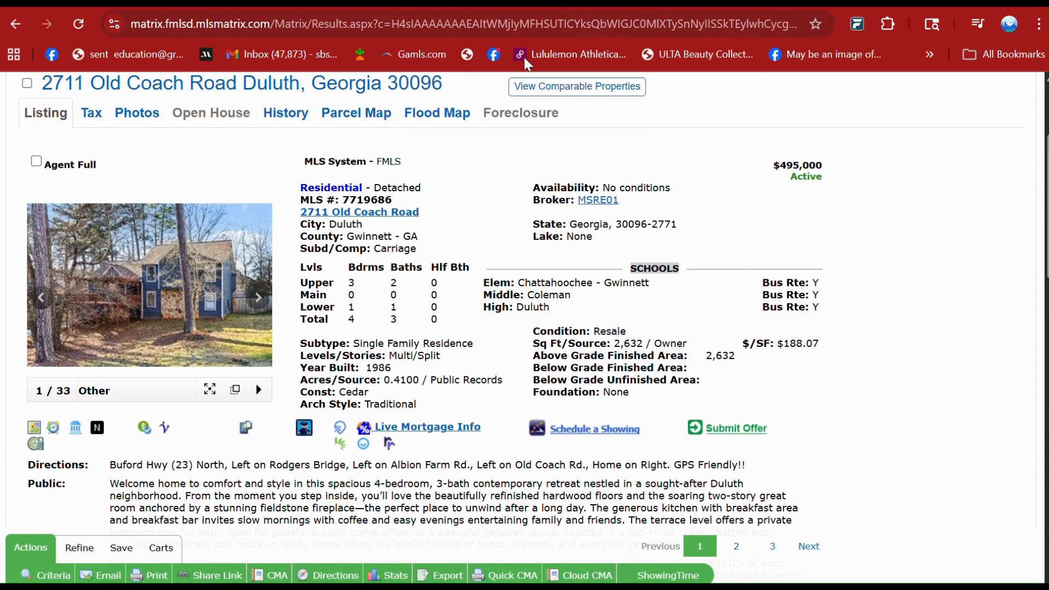